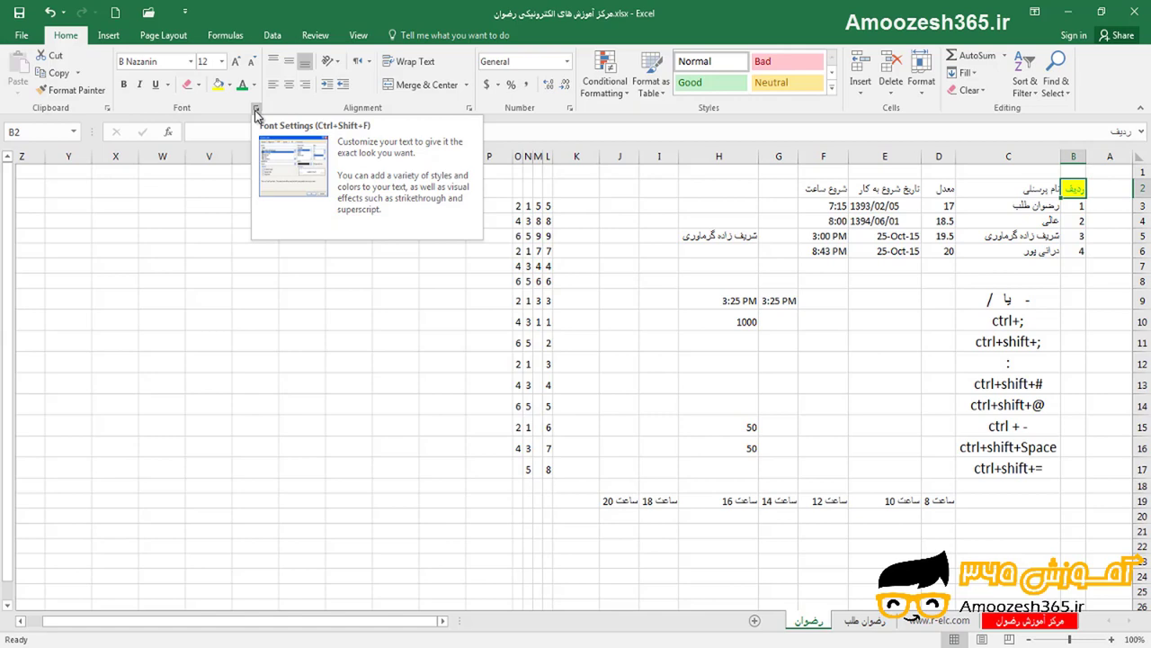
Examine the Number, Alignment and Font settings of cell B2 in Format Cells without changing anything
left_click(256, 110)
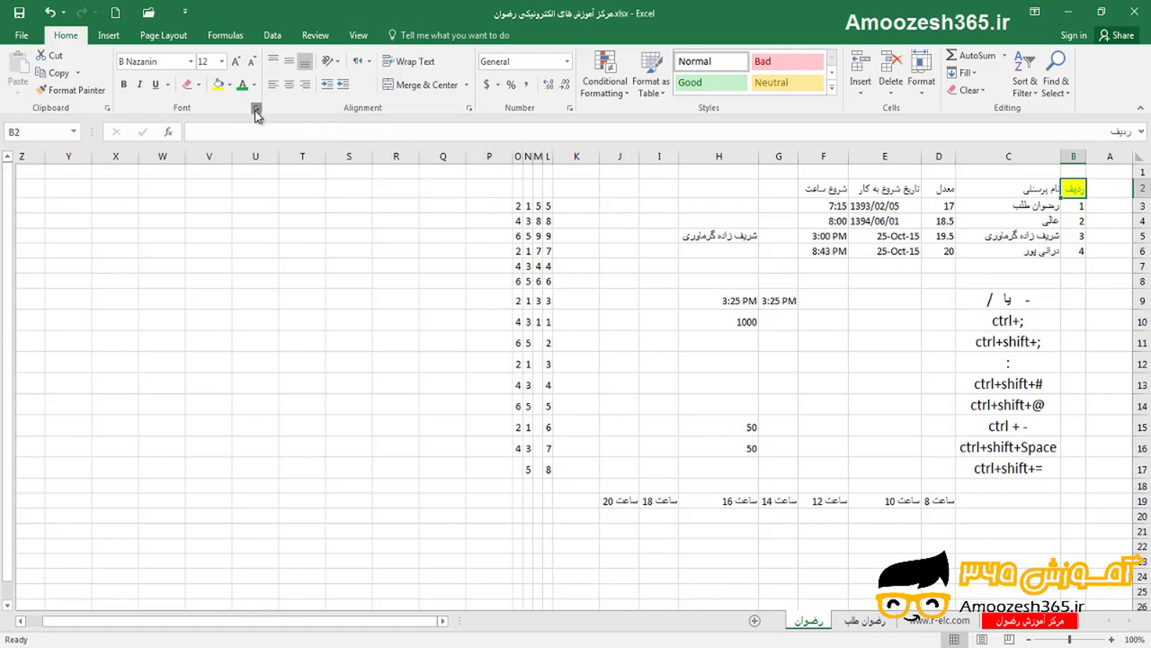
left_click_drag(225, 136, 304, 174)
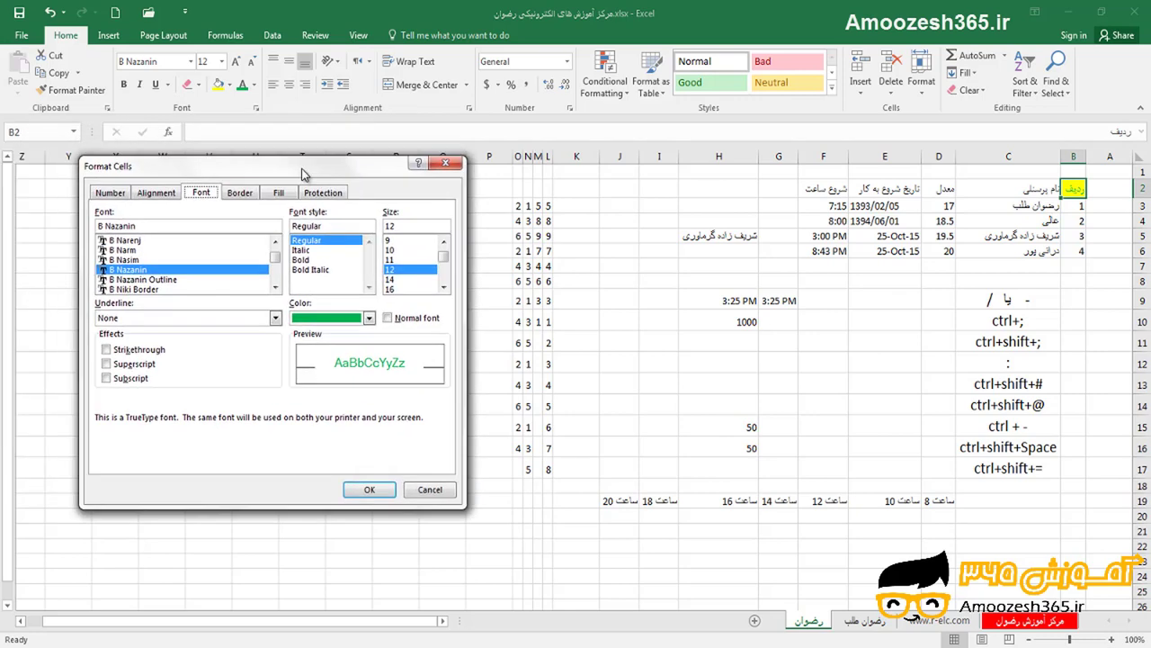
left_click(111, 195)
left_click(148, 197)
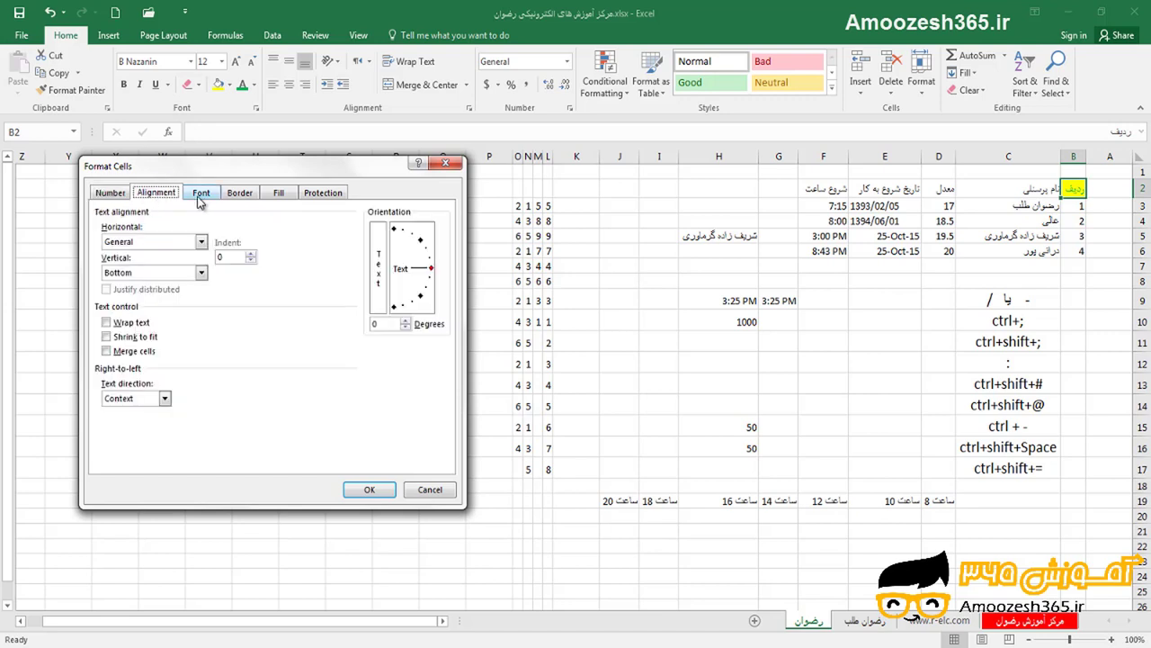
left_click(201, 194)
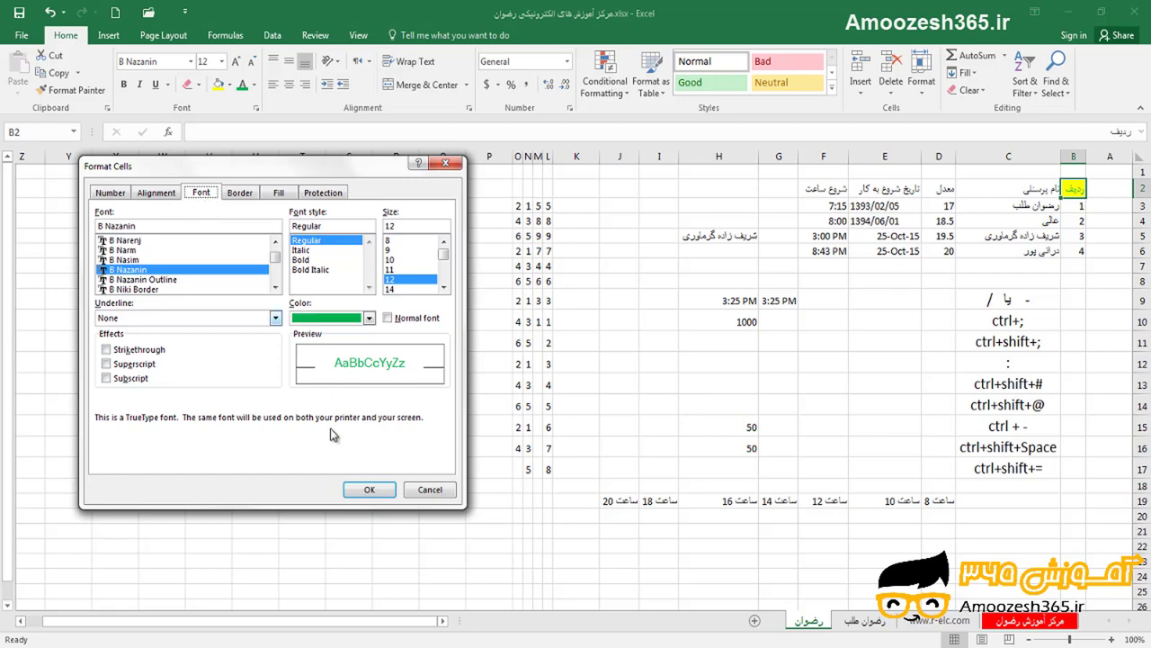
left_click(438, 489)
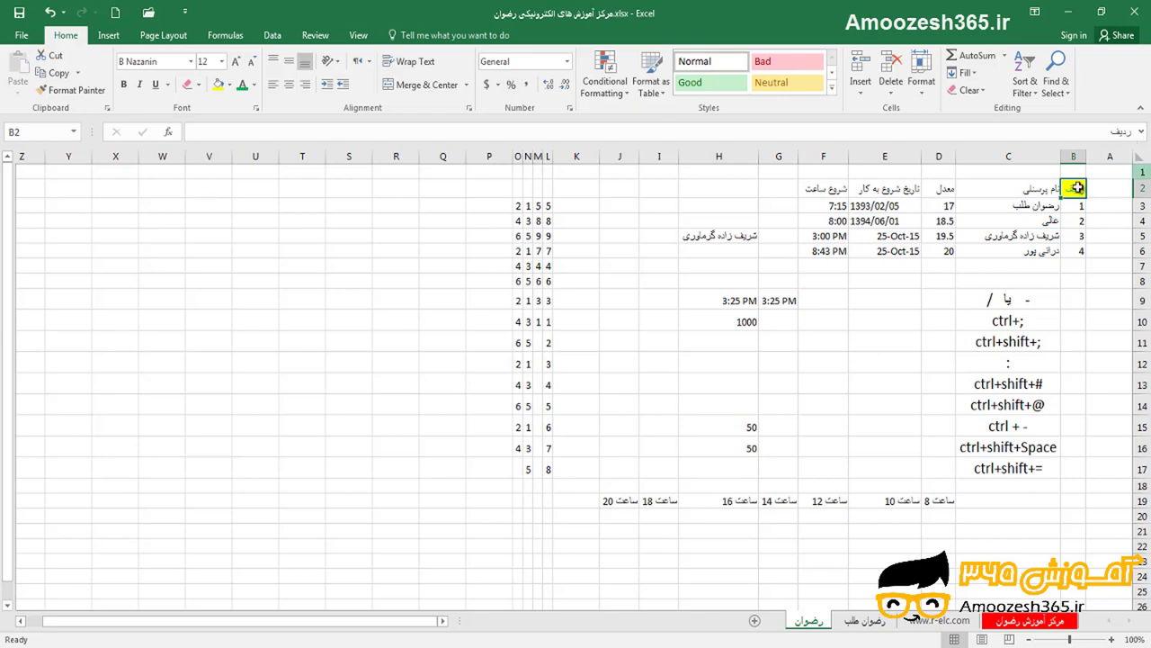
Select the table range B2:F6 and view its font settings in Format Cells
left_click_drag(1076, 188, 827, 251)
right_click(885, 196)
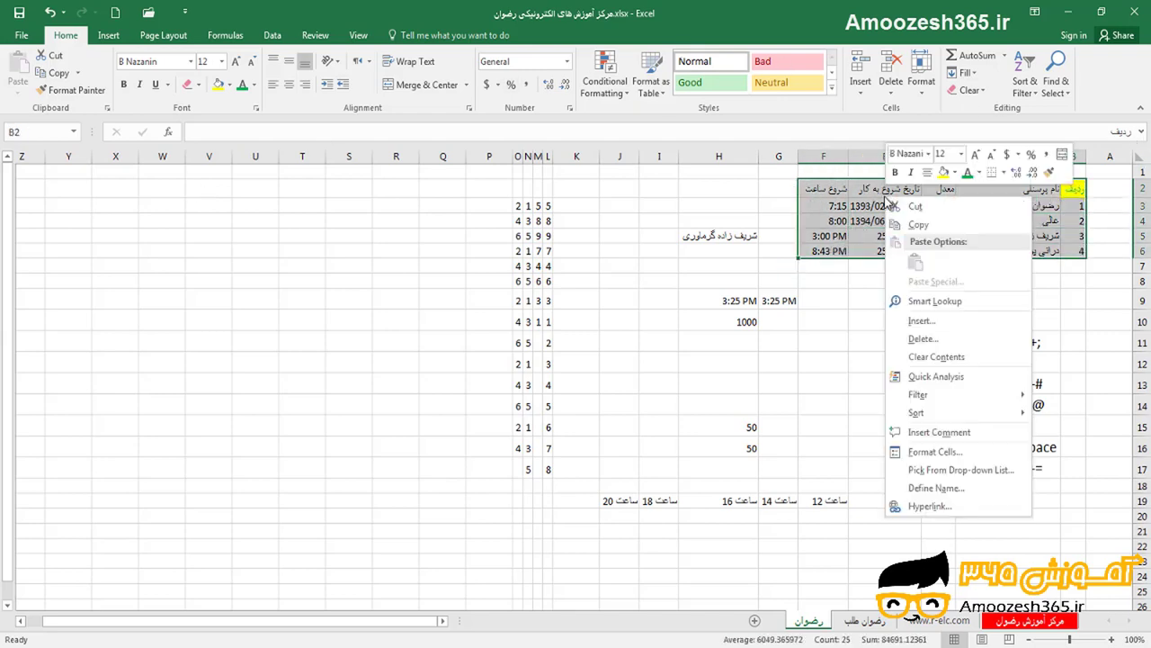
left_click(931, 451)
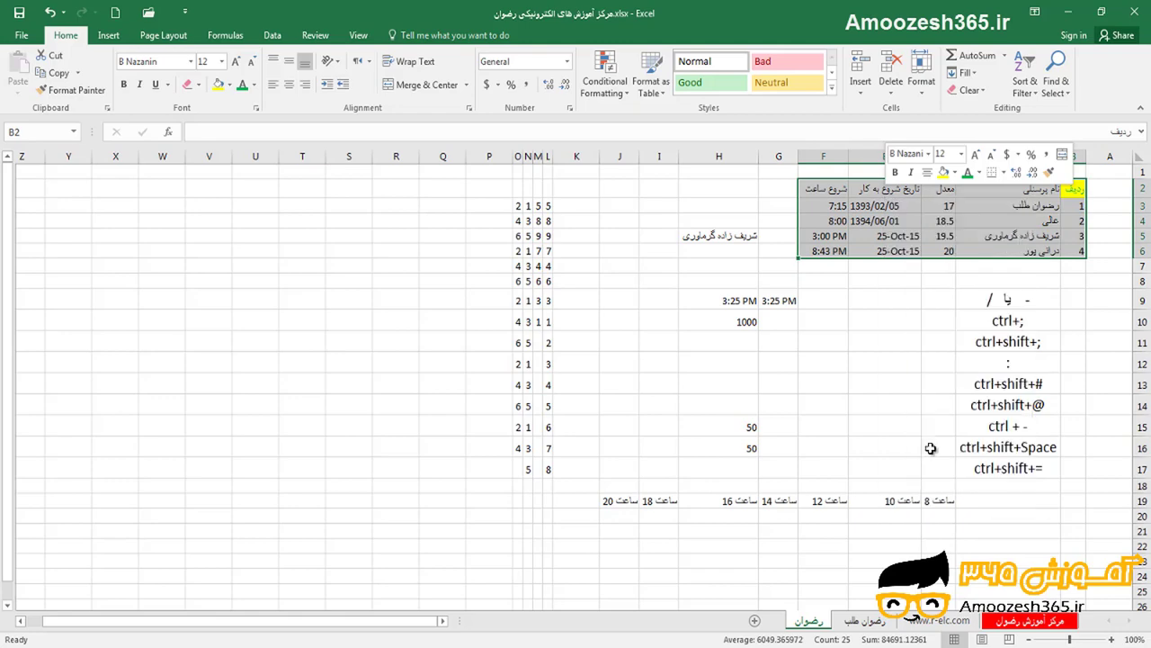
left_click_drag(836, 279, 175, 192)
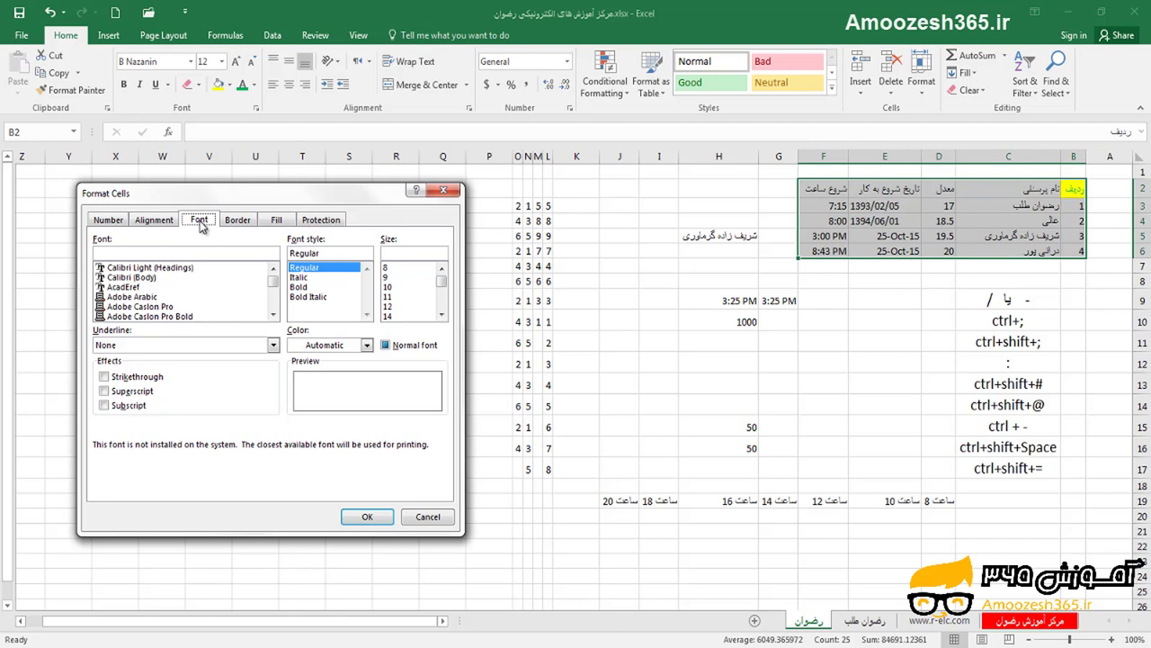
left_click(428, 517)
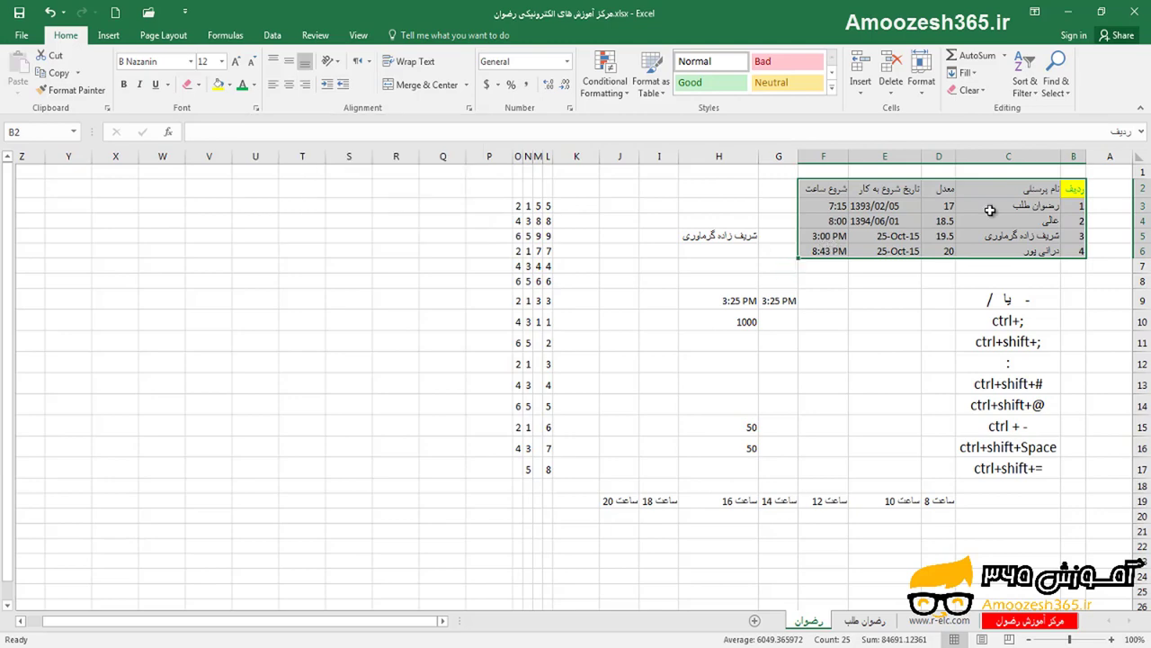
In the cell format settings for B2:F6, choose the B Nazanin font, Bold style and size 12
right_click(880, 206)
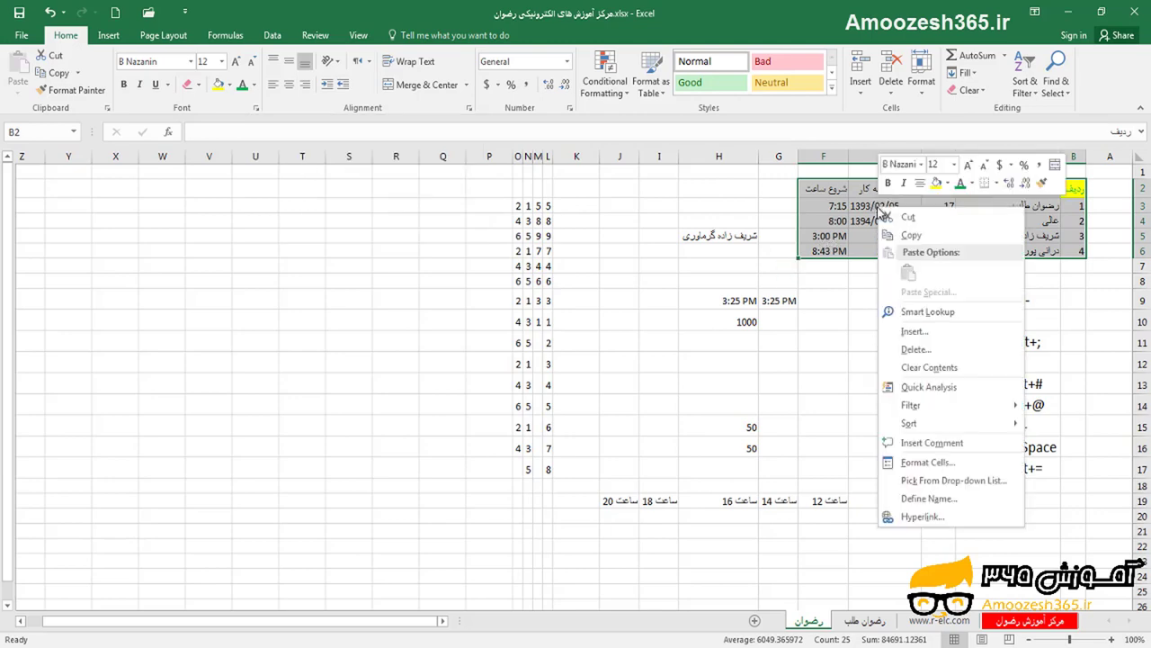
left_click(902, 466)
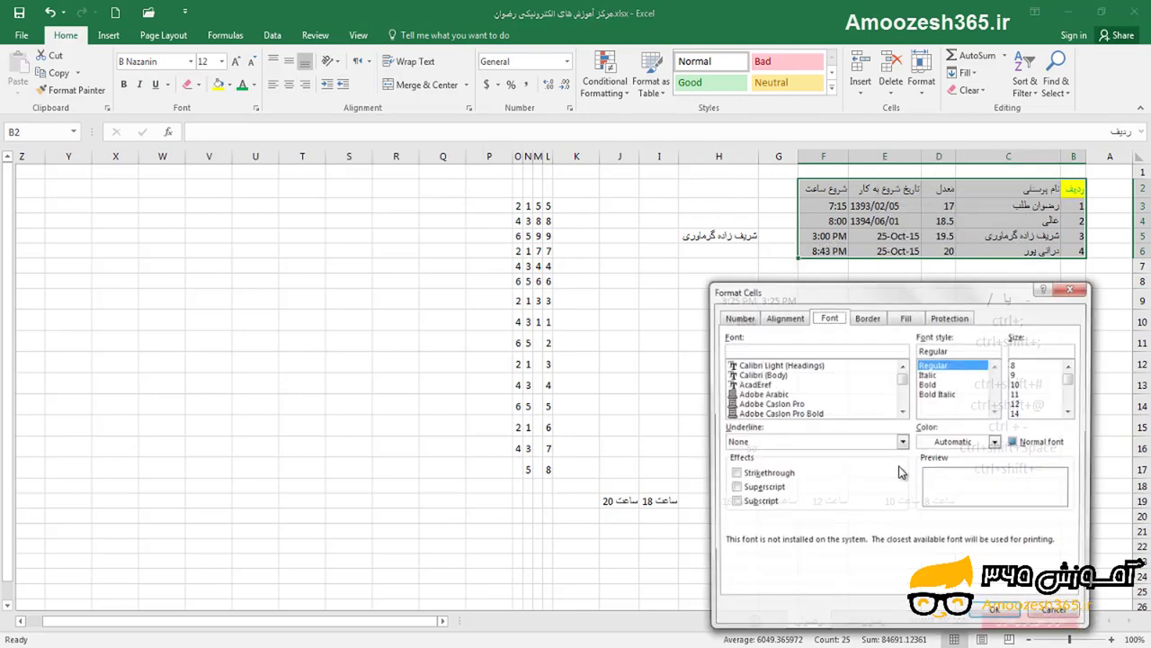
left_click_drag(811, 298, 183, 205)
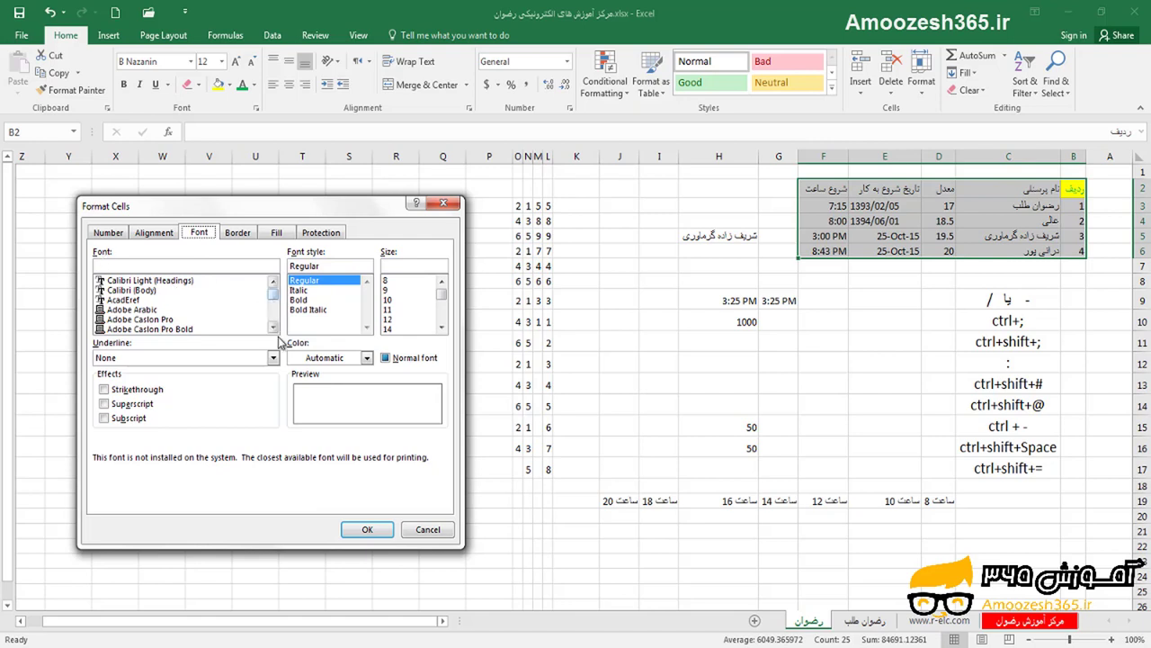
left_click_drag(273, 331, 274, 331)
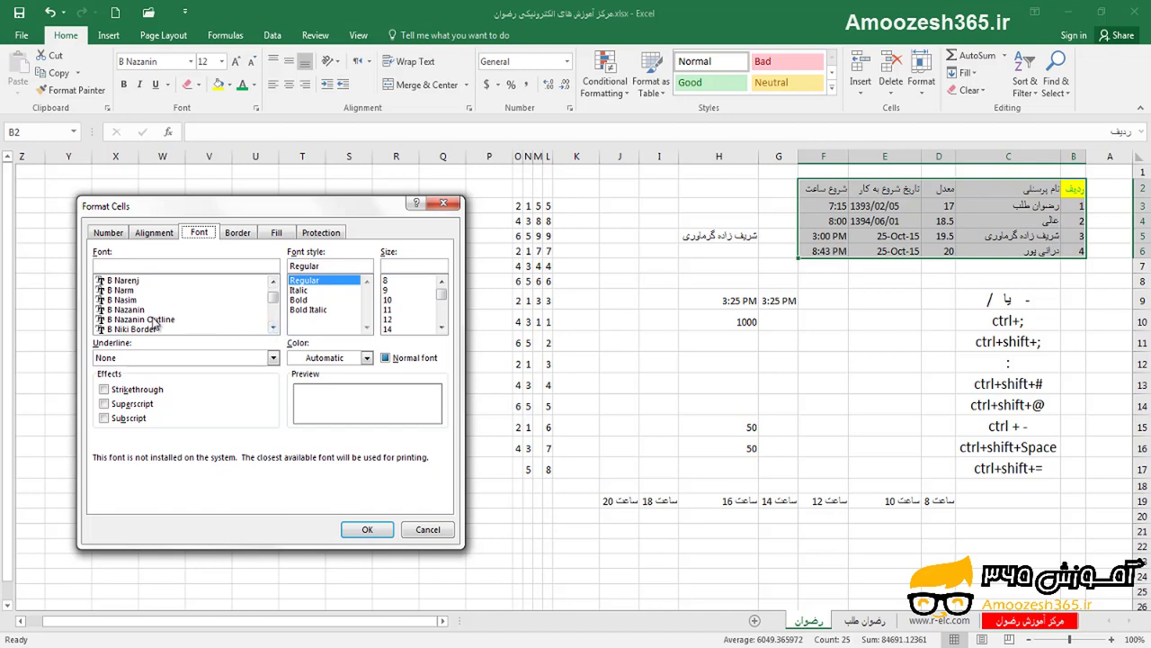
left_click(139, 310)
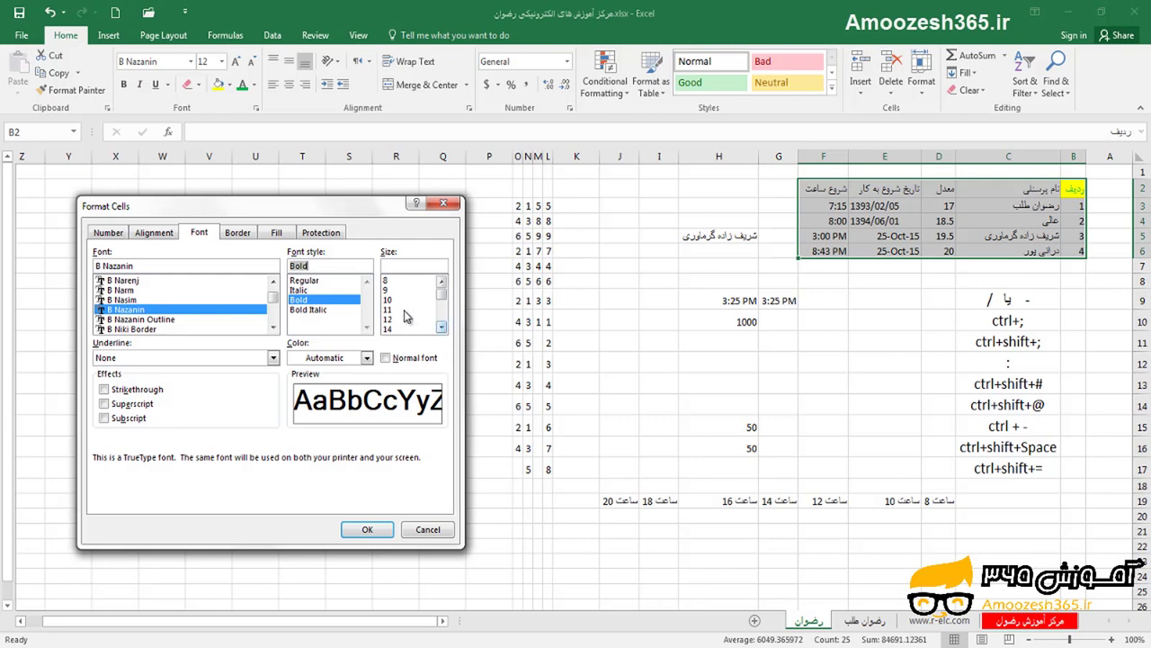
left_click(389, 320)
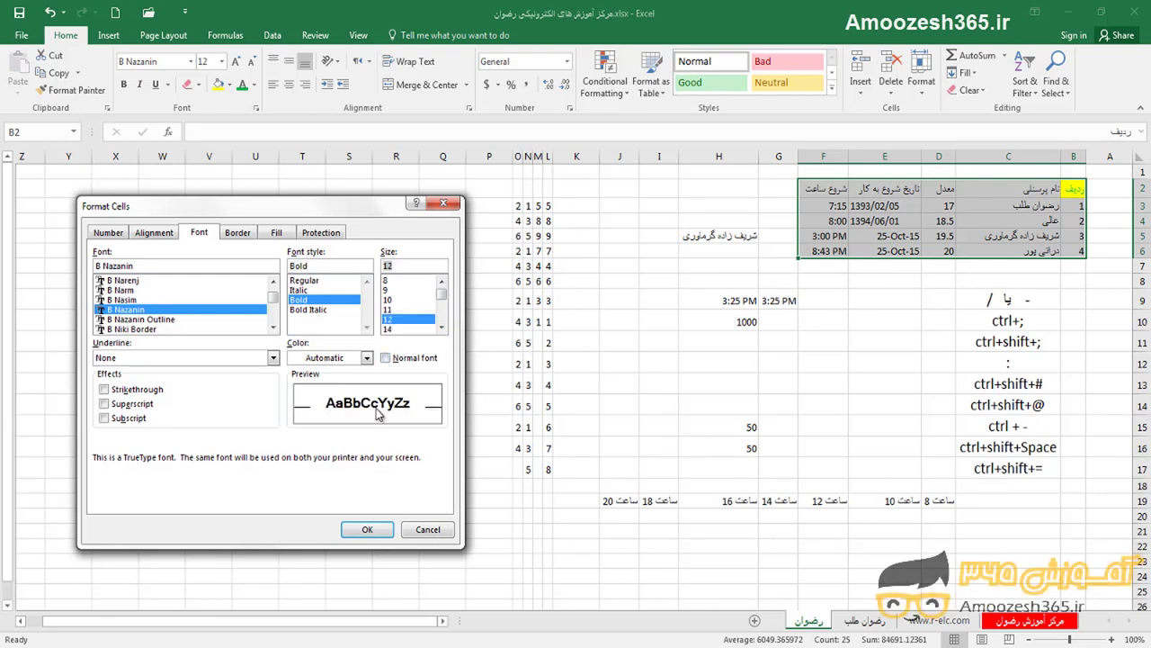
View the underline options and set the table's font colour to light blue
left_click(272, 359)
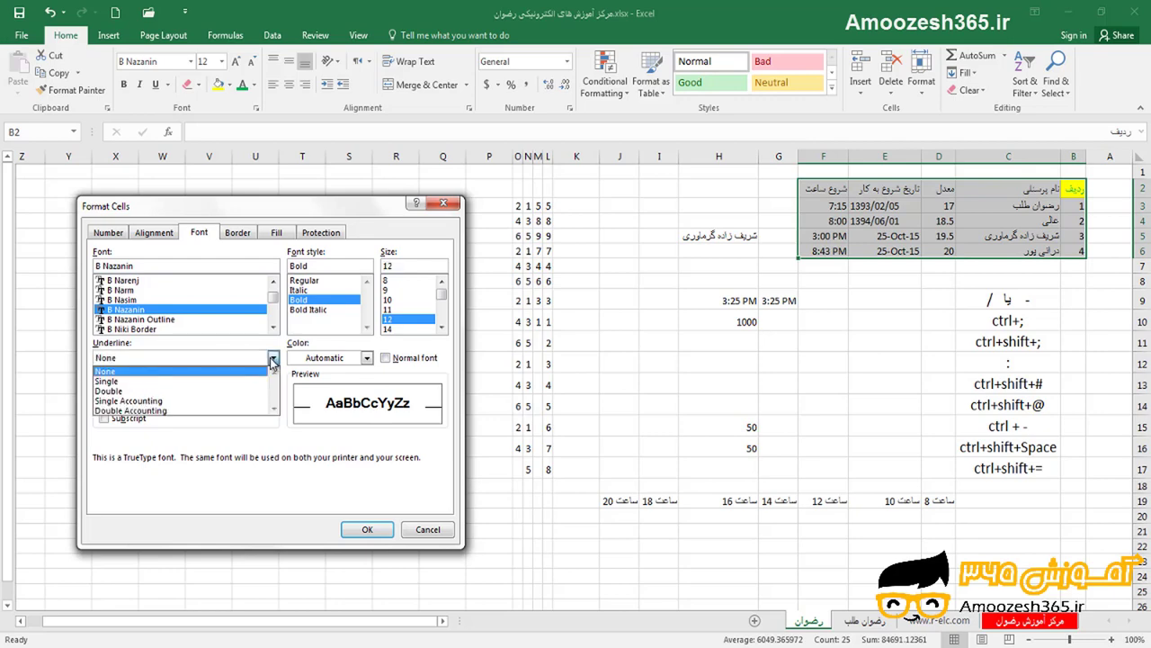
left_click(272, 360)
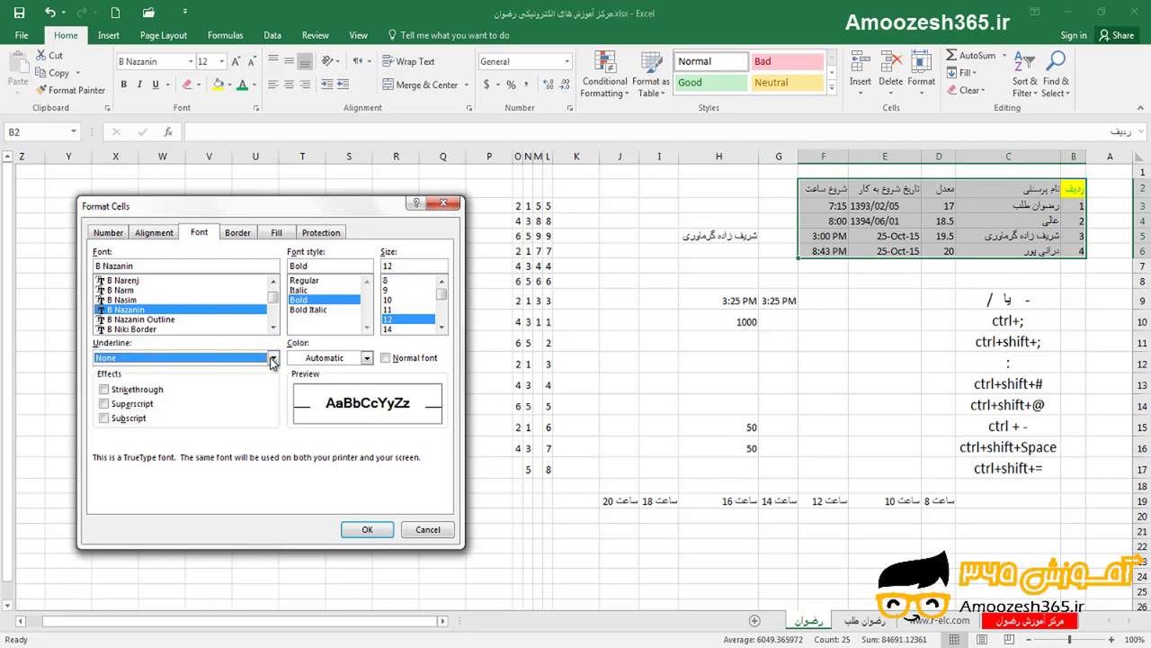
left_click(367, 358)
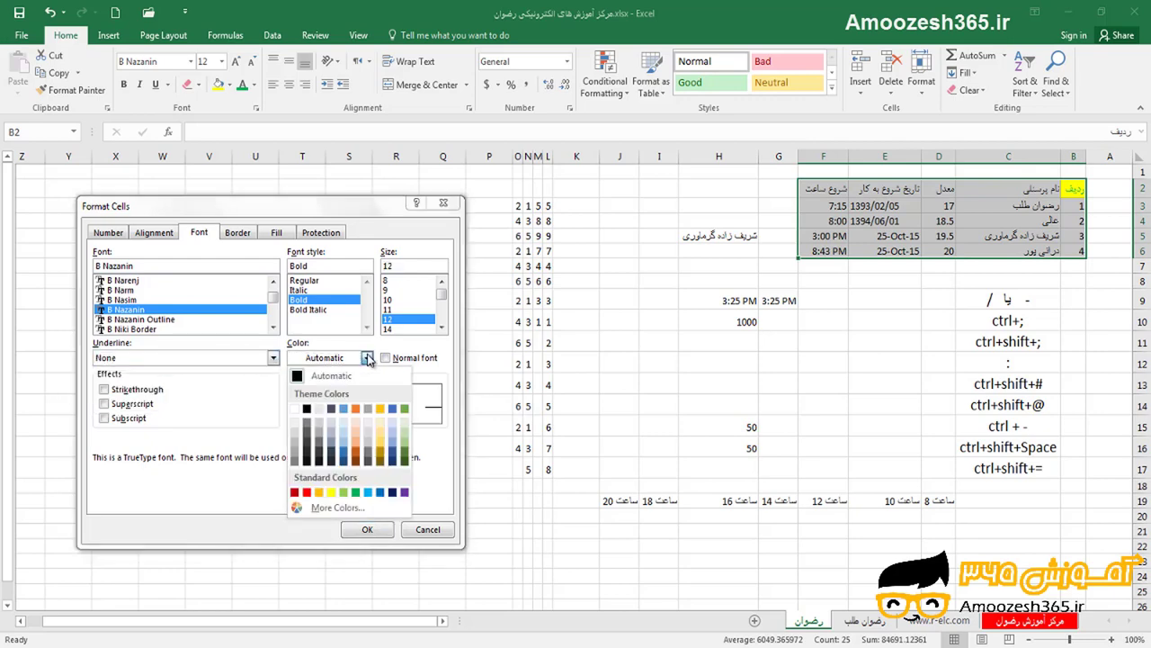
left_click(347, 450)
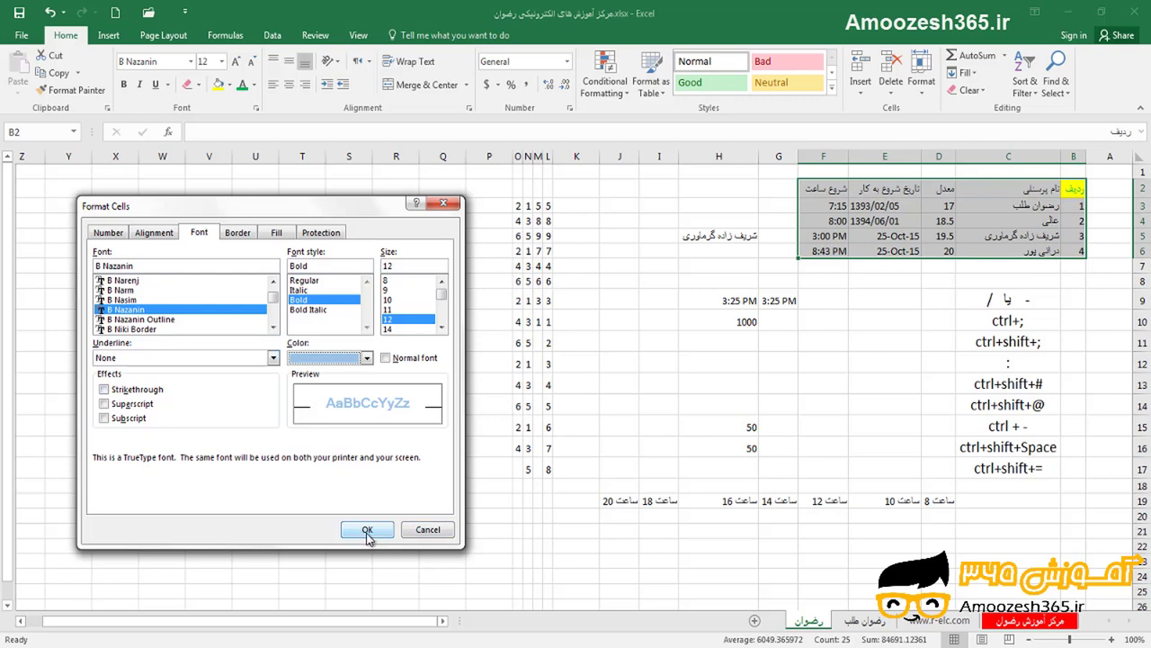
Look through the border and fill options and apply the font formatting to B2:F6
left_click(239, 232)
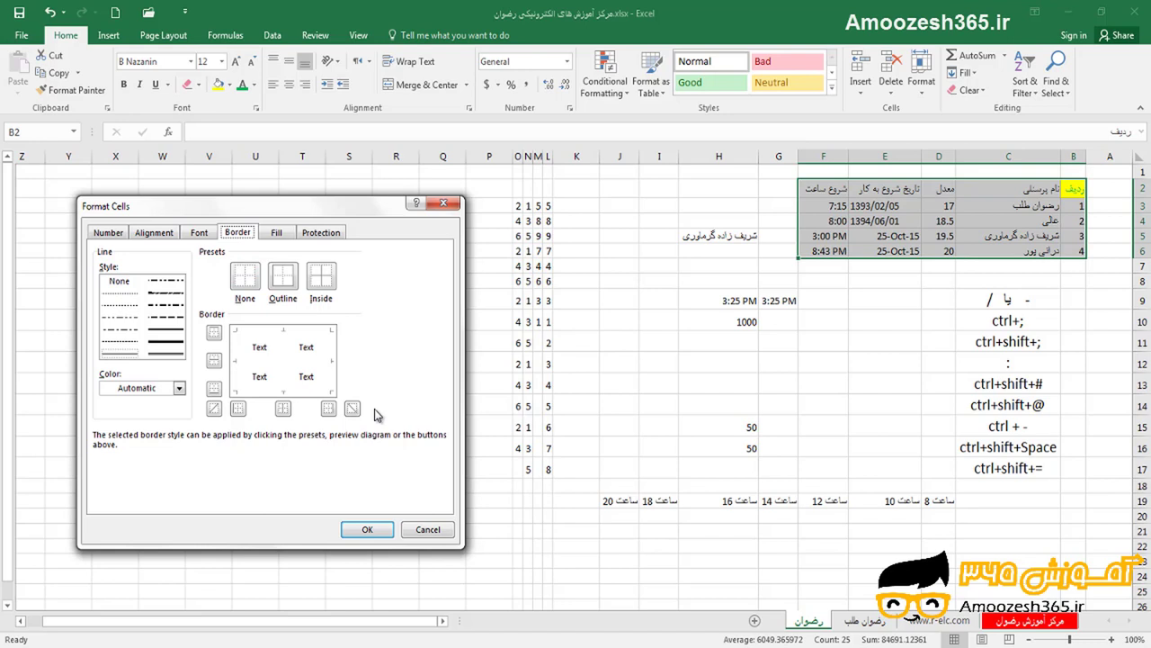
left_click(180, 387)
left_click(181, 388)
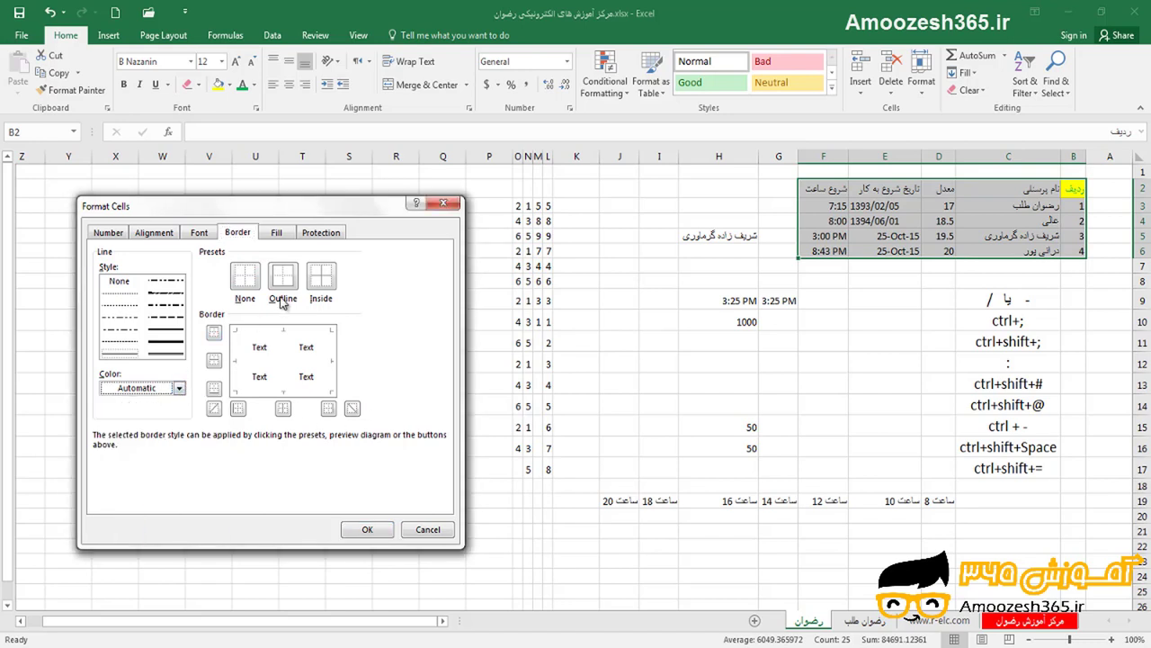
left_click(276, 232)
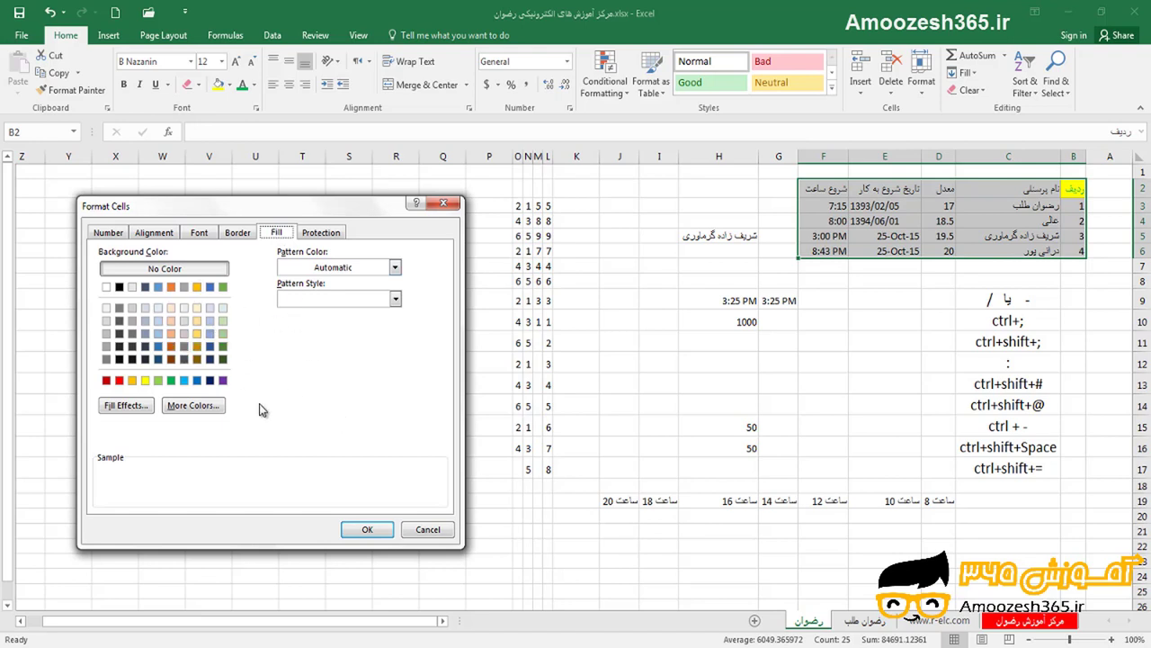
left_click(366, 530)
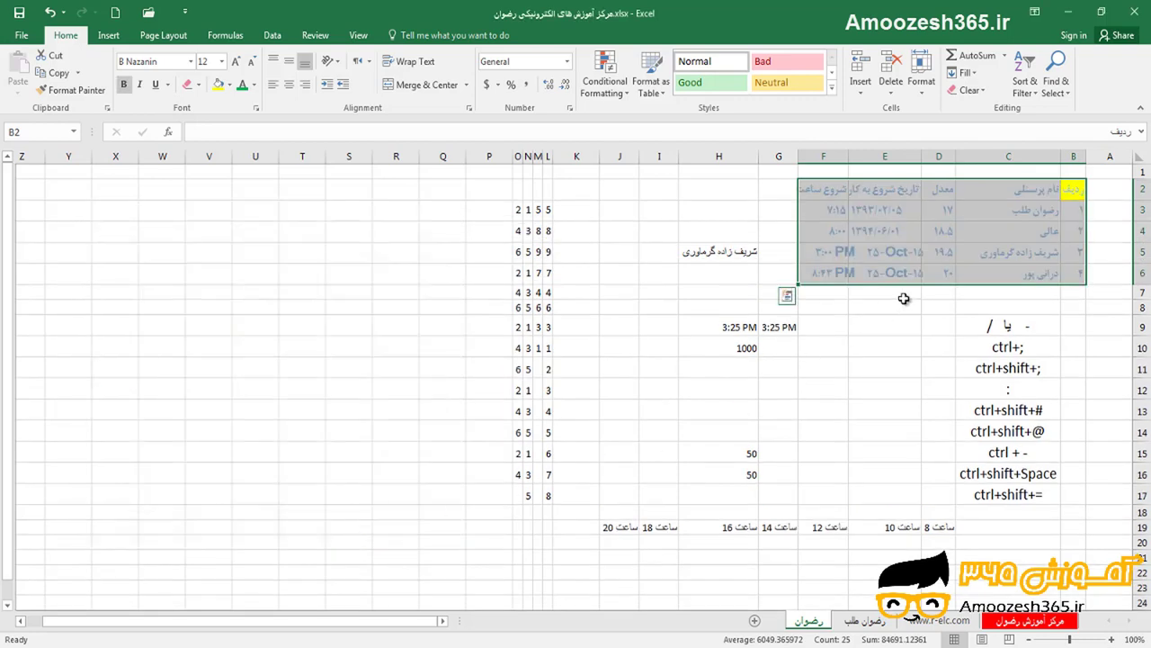
Widen columns E and F slightly to give the table's dates and headings more room
left_click(947, 234)
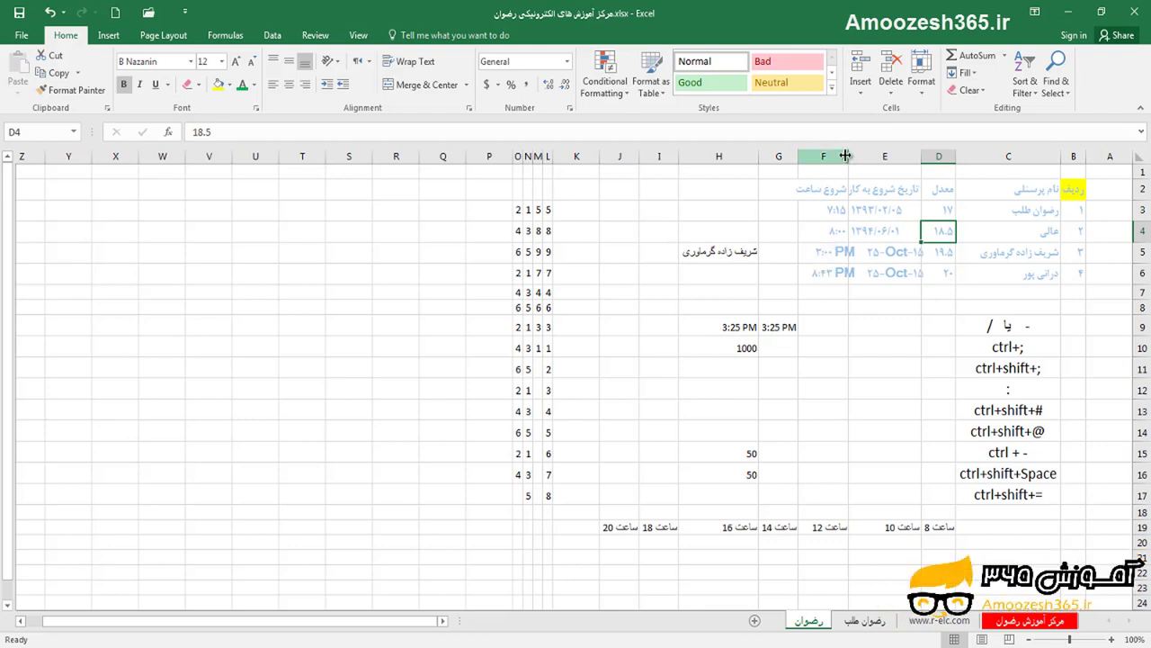
left_click_drag(849, 153, 772, 156)
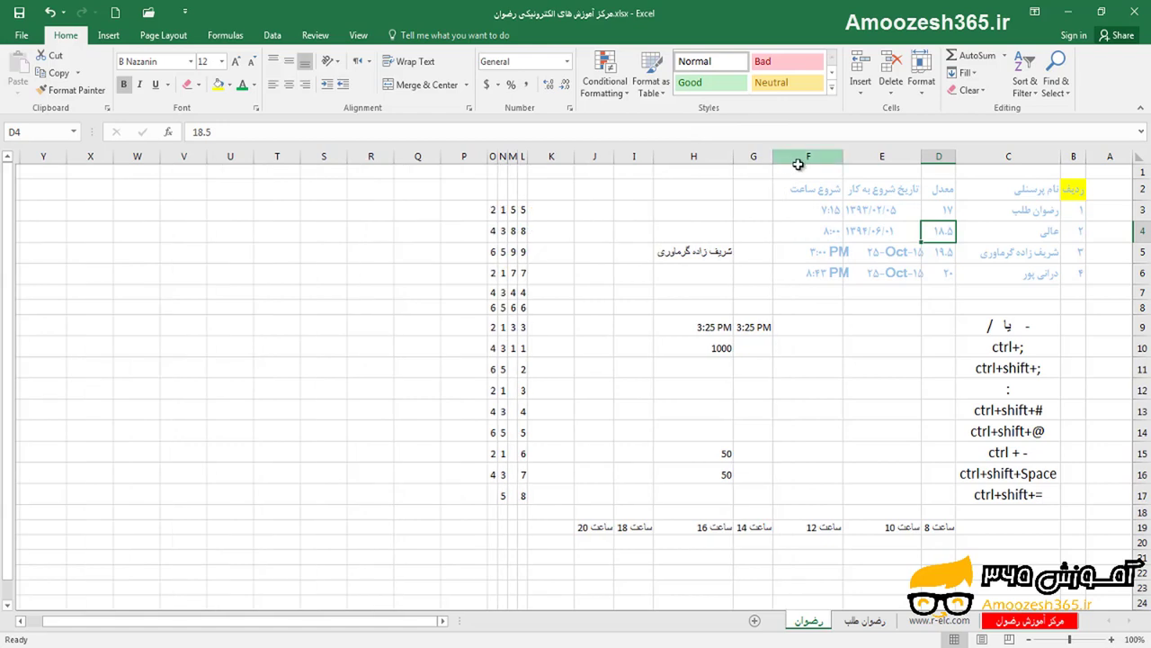
Try vertically centring the contents of B2:F6, and undo that alignment change
left_click_drag(1075, 189, 822, 272)
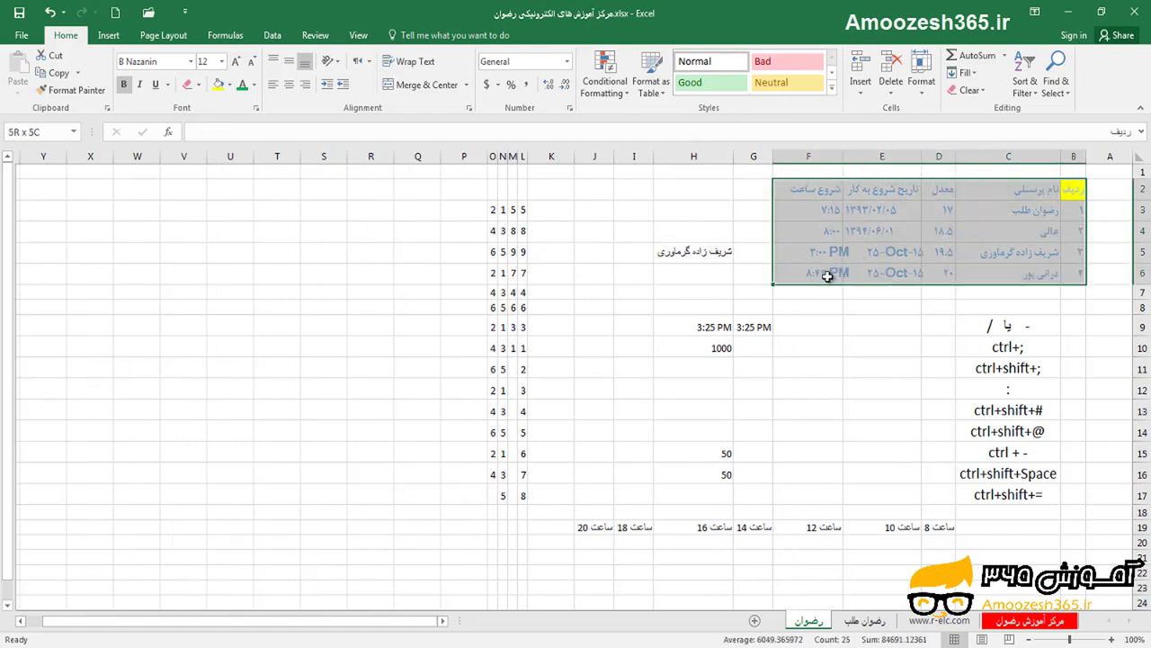
left_click(291, 66)
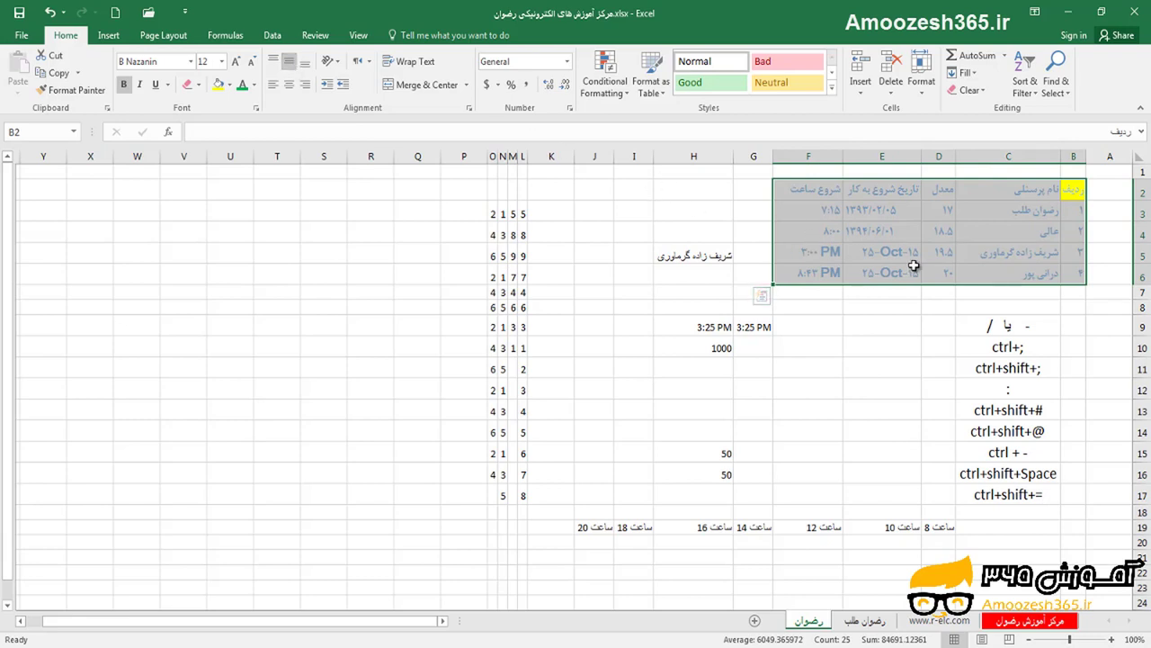
left_click(50, 12)
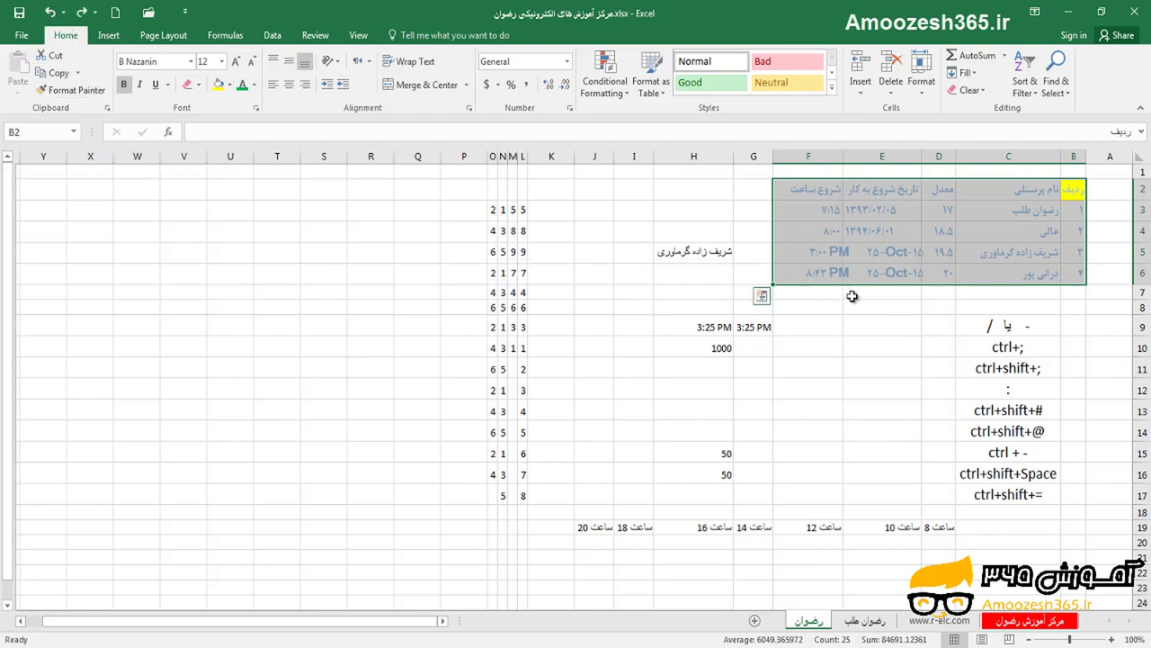